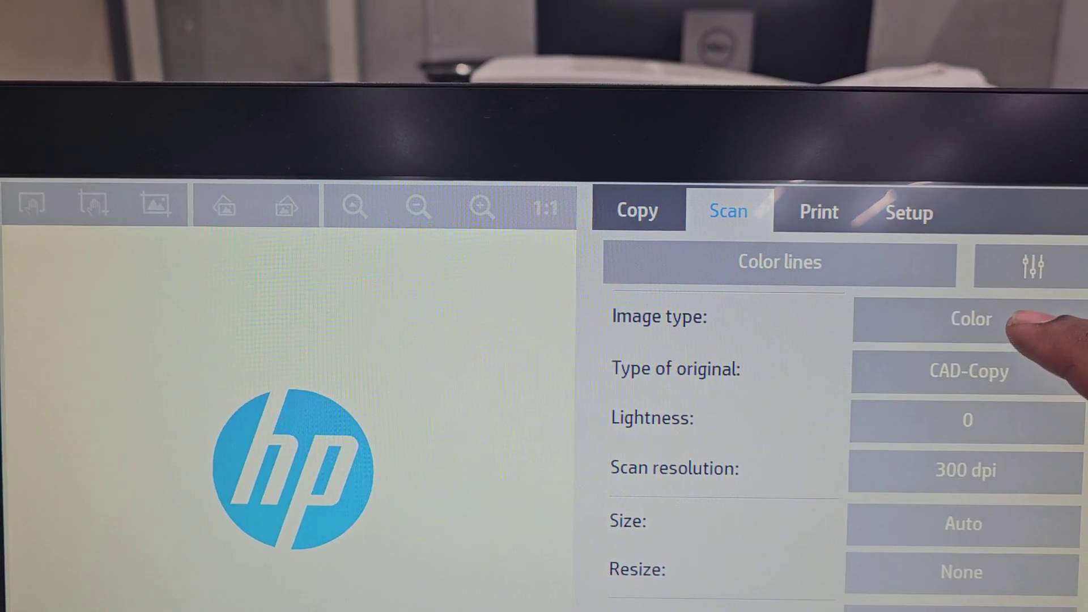
With Color as the image type, bring up the Color original-type list, currently CAD-Copy
click(1003, 332)
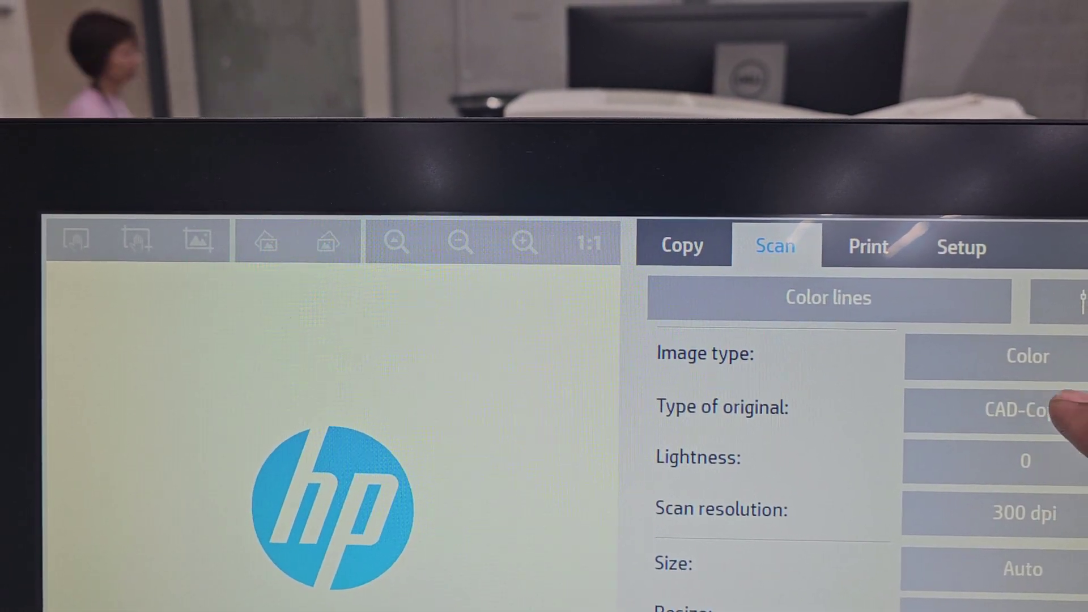
click(1046, 410)
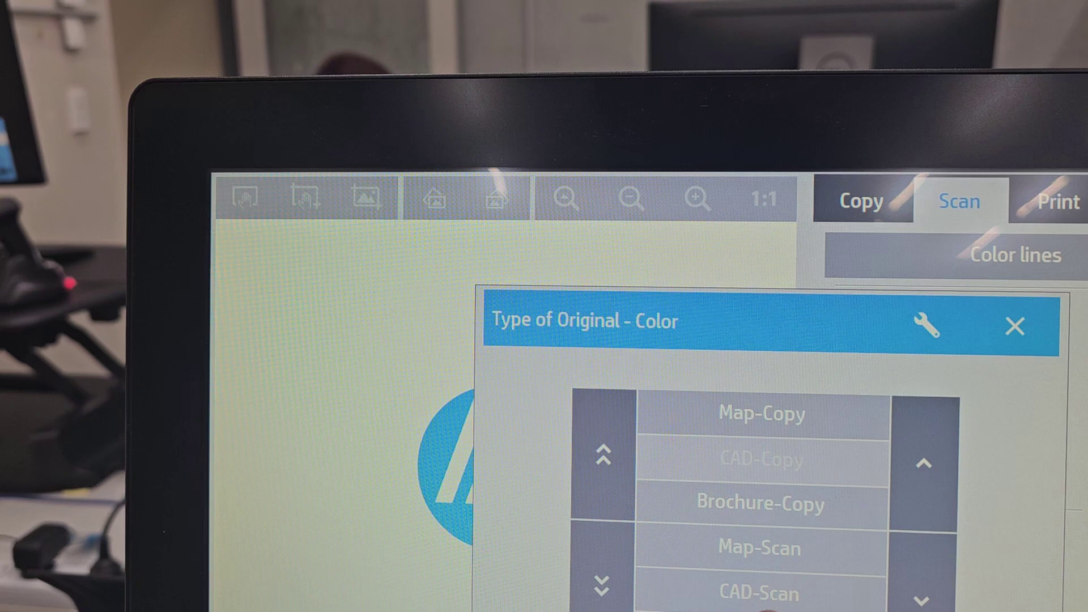
Choose CAD-Scan as the original type, keeping Color at 300 dpi
click(758, 593)
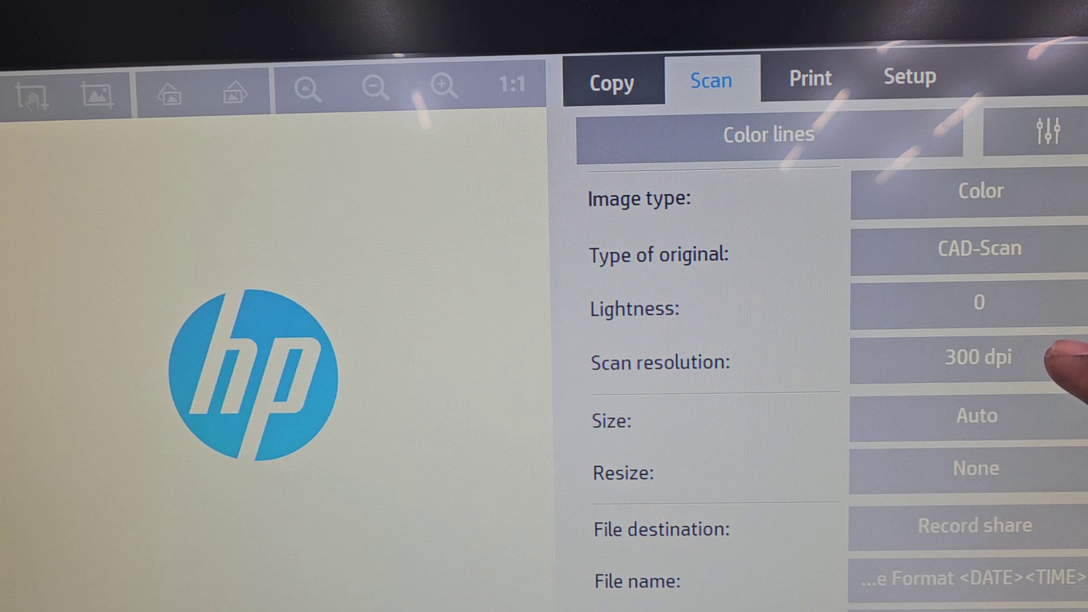
click(1020, 359)
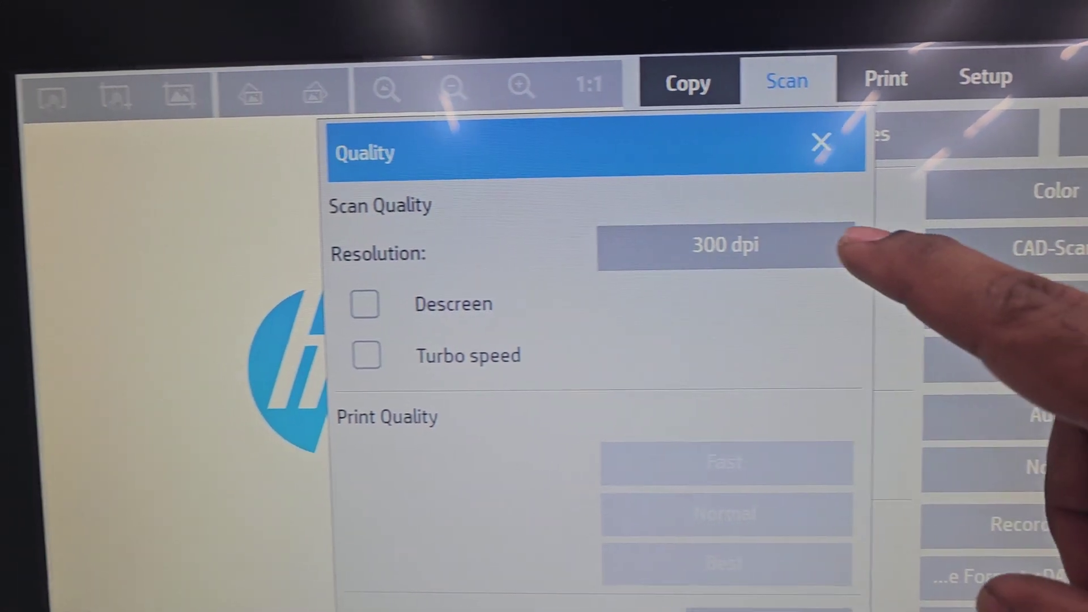
click(765, 248)
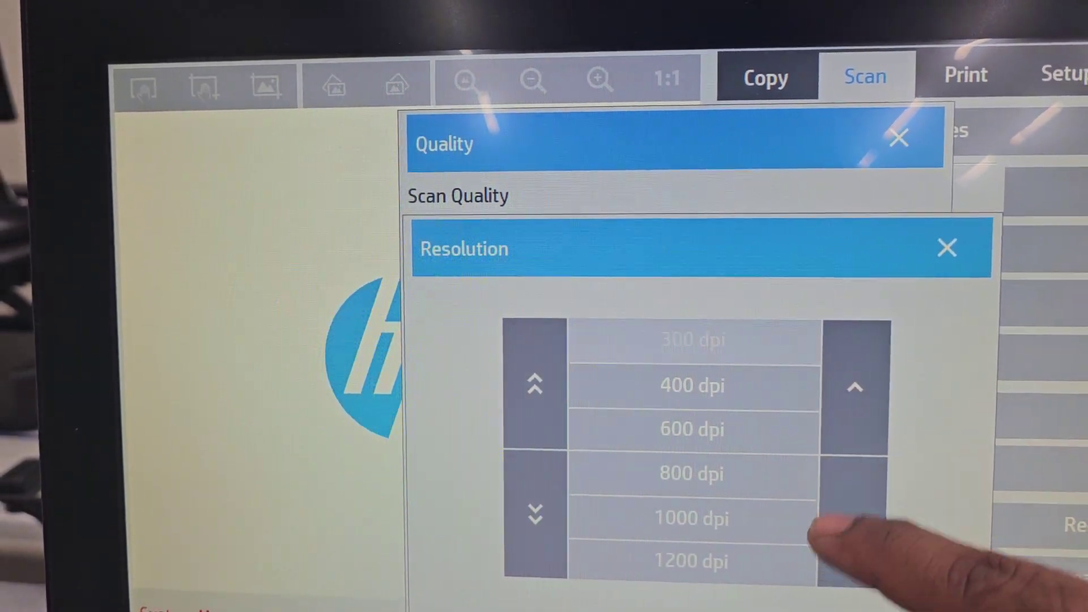
click(859, 528)
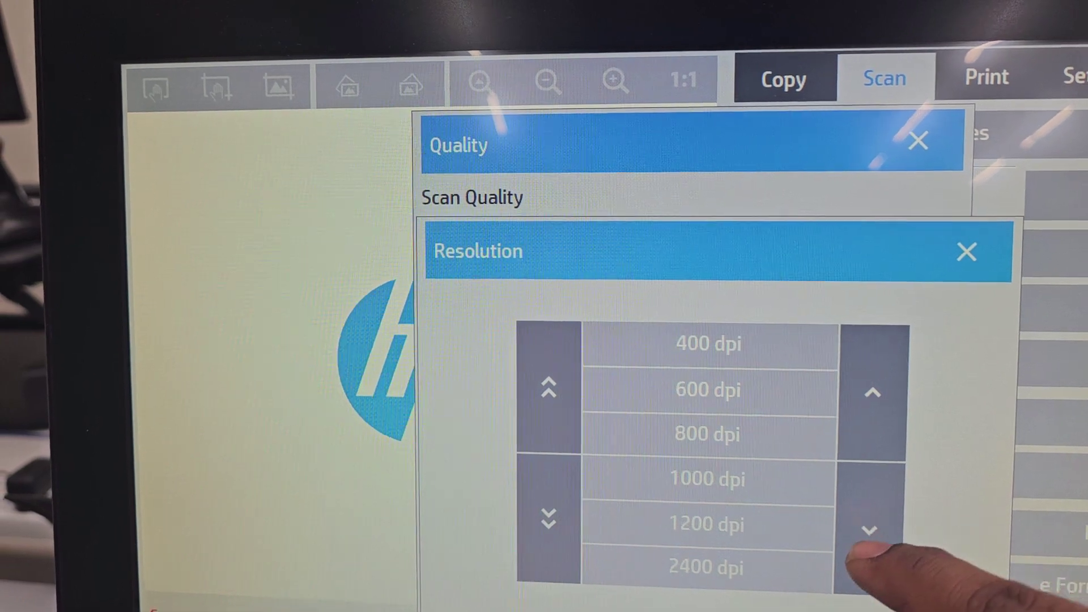
click(868, 530)
click(891, 392)
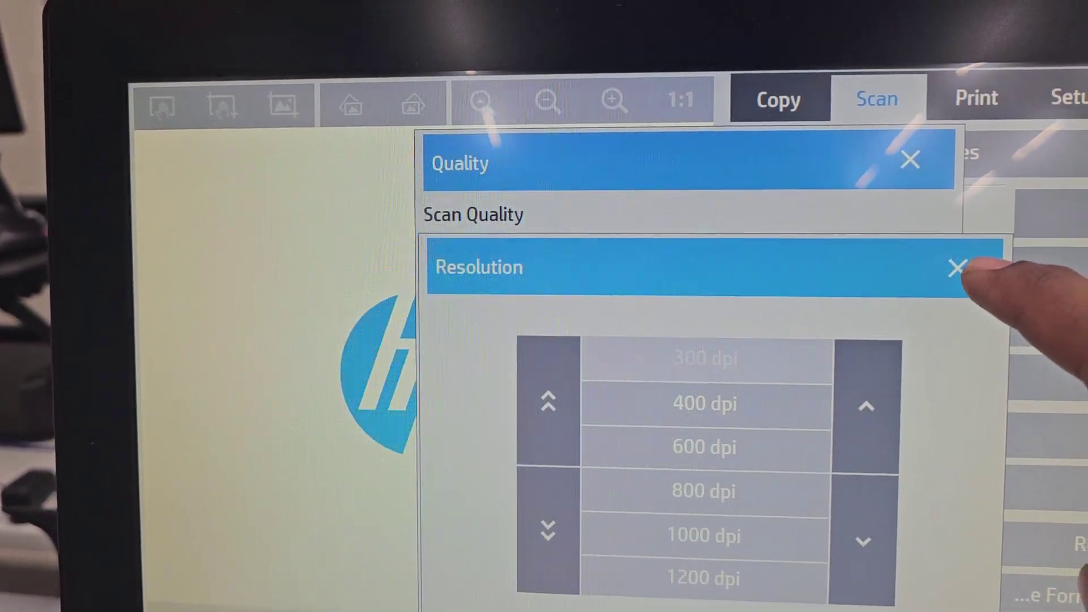
click(956, 272)
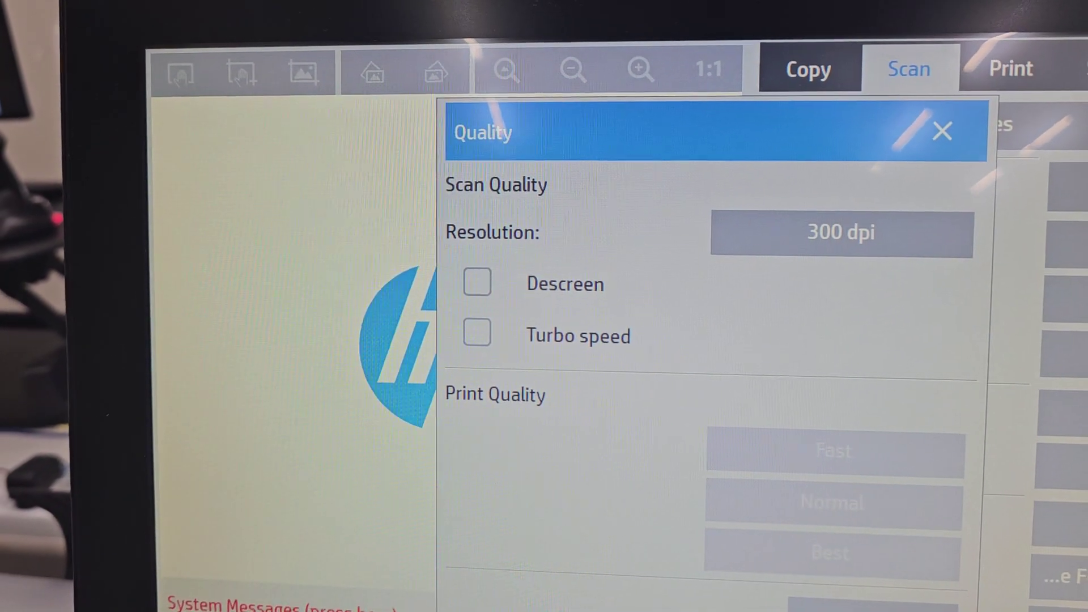
click(954, 128)
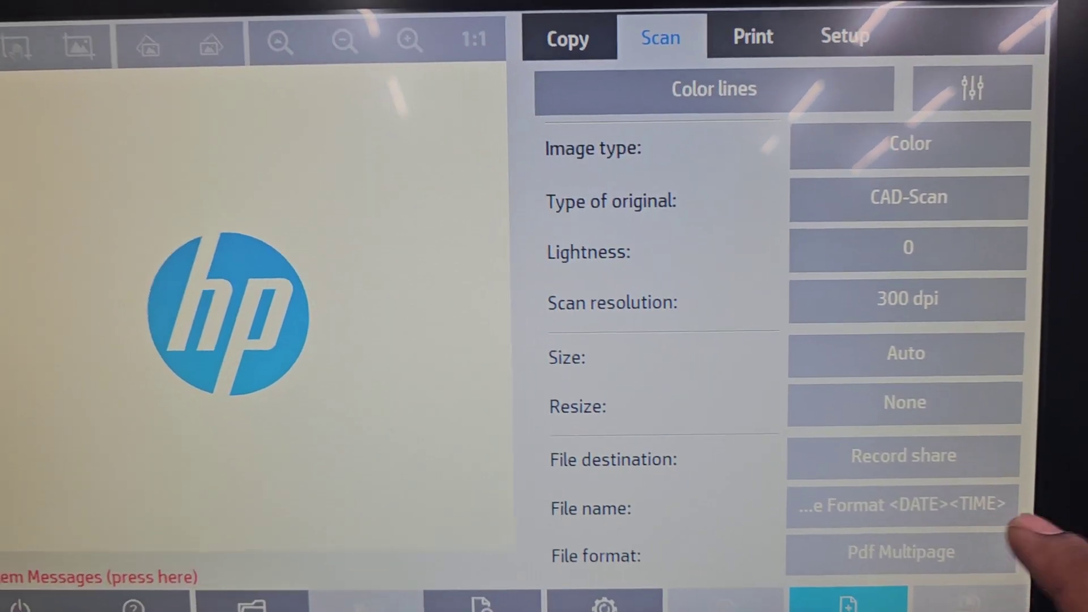
click(960, 470)
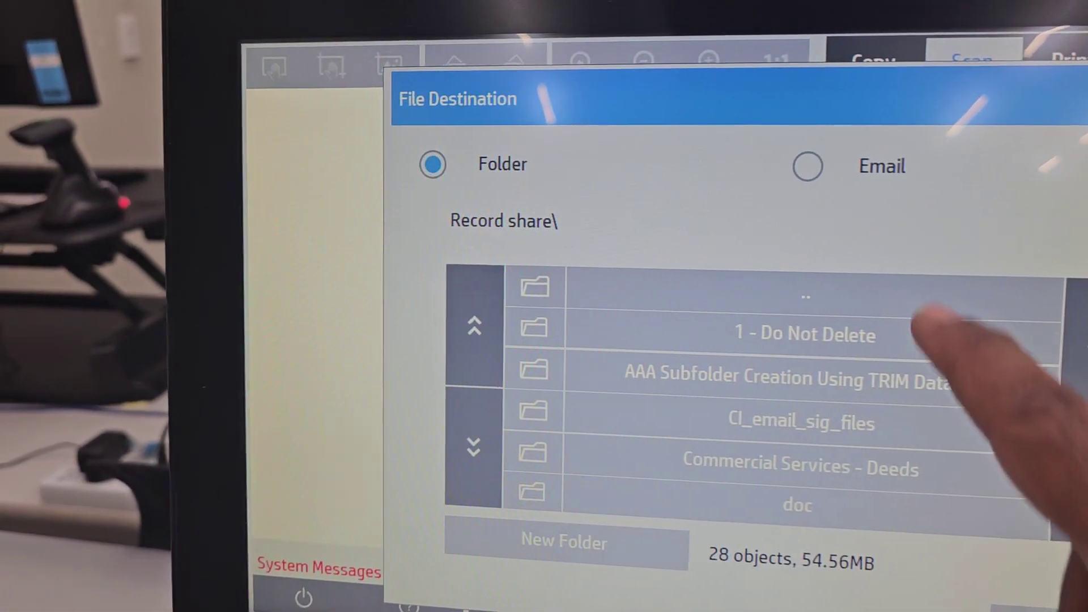
click(935, 293)
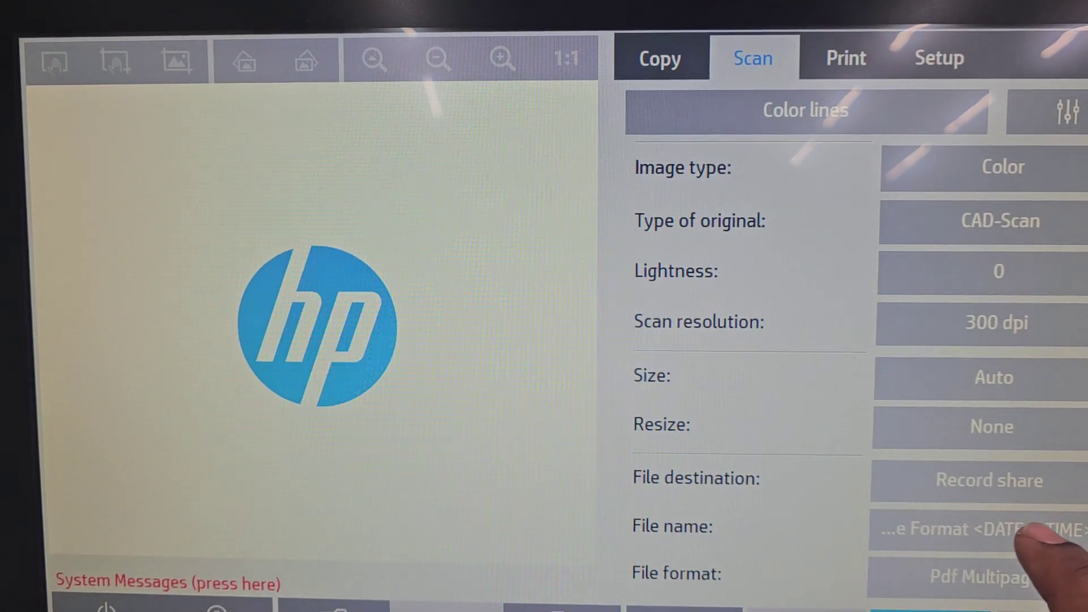
click(1003, 531)
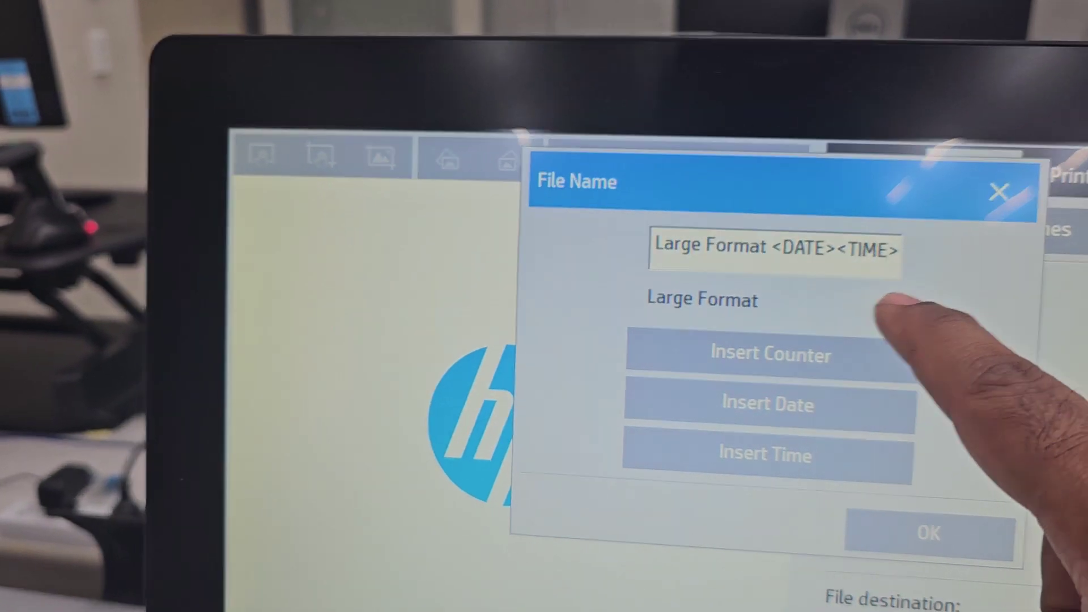
drag(773, 251, 896, 251)
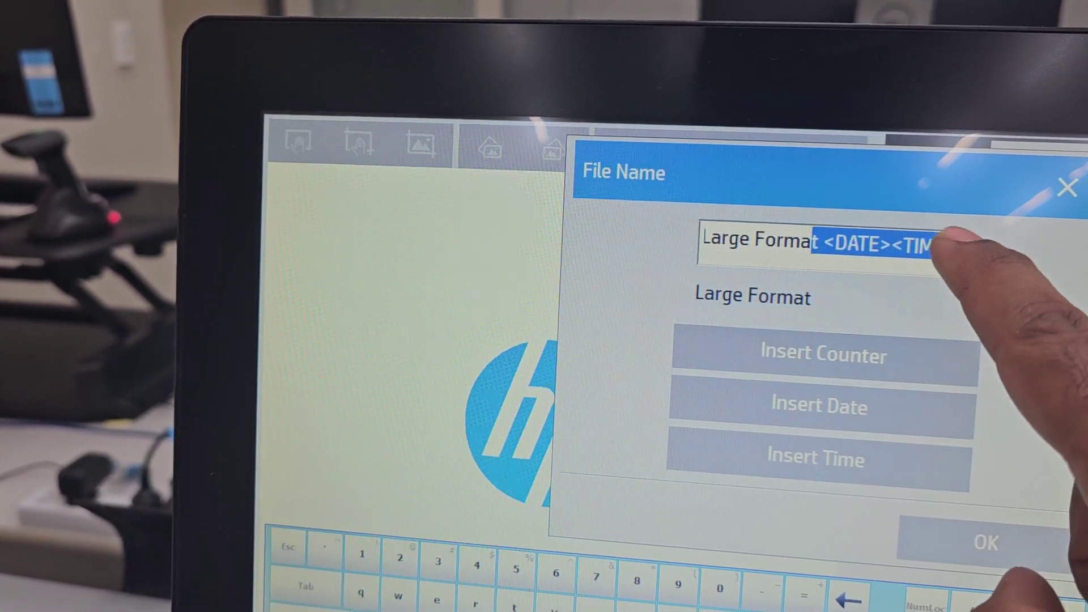
click(951, 244)
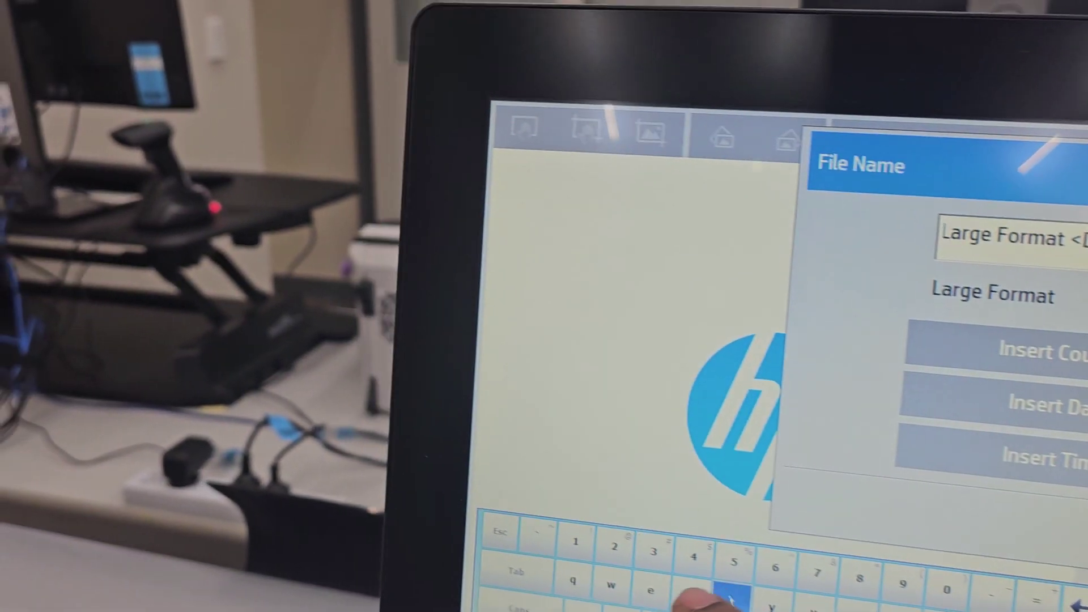
text(test<DATE>)
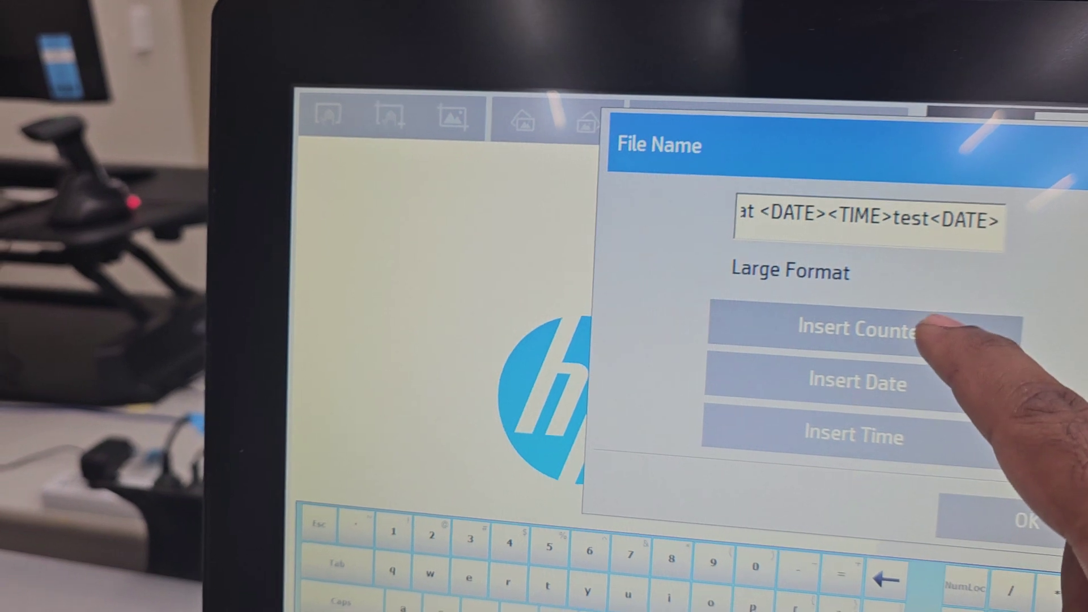
click(901, 330)
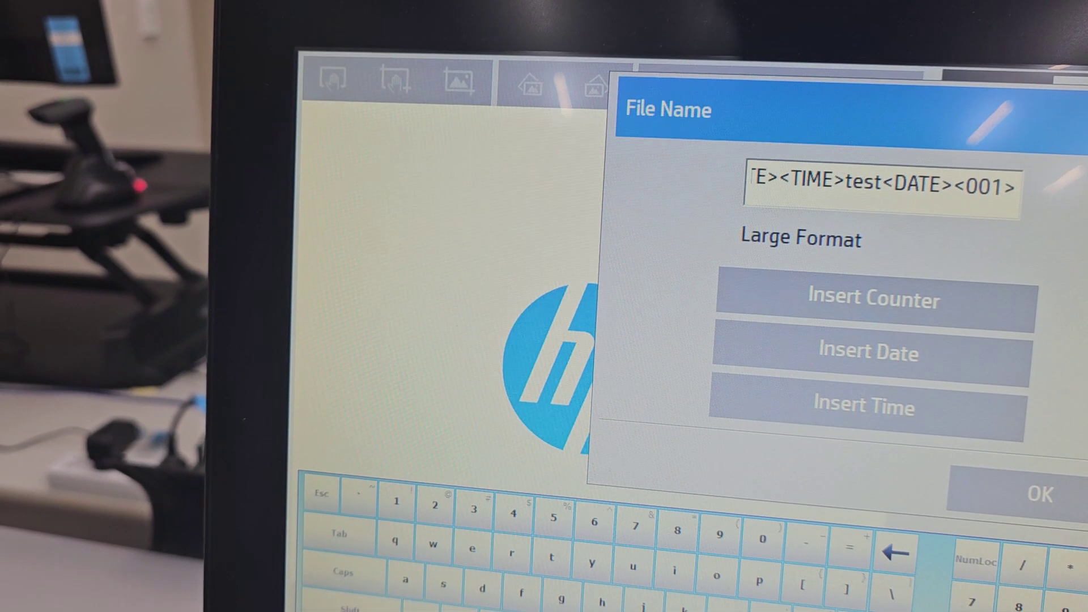
click(901, 568)
click(943, 562)
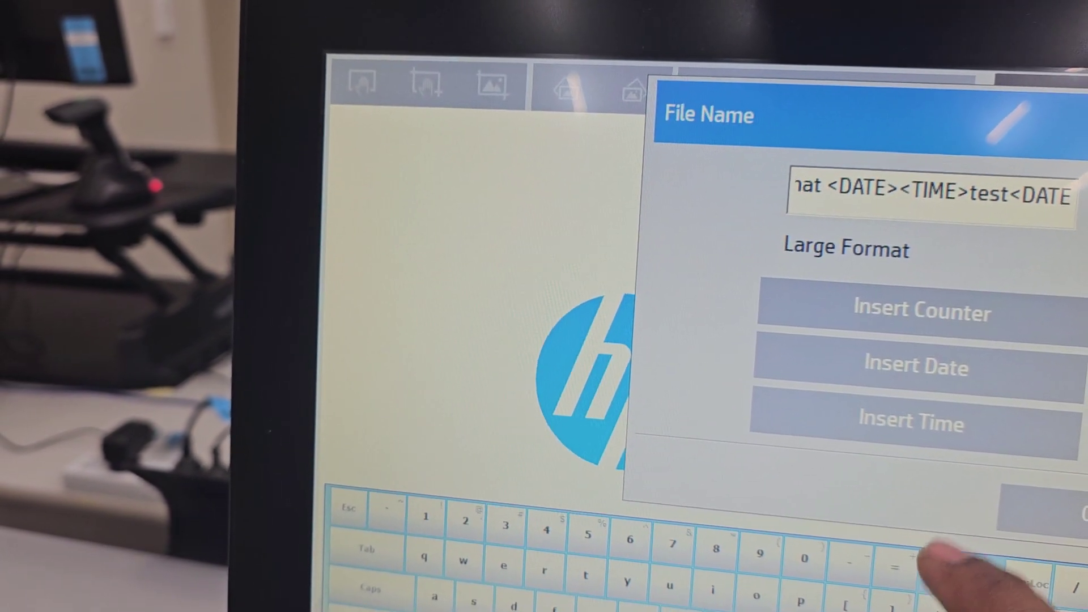
click(943, 561)
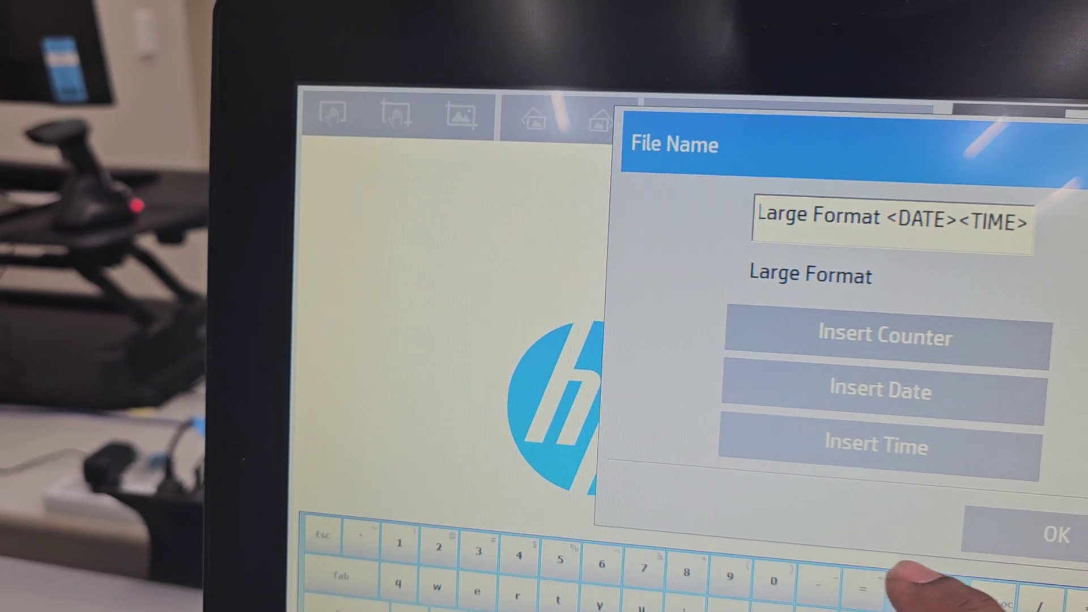
click(1057, 534)
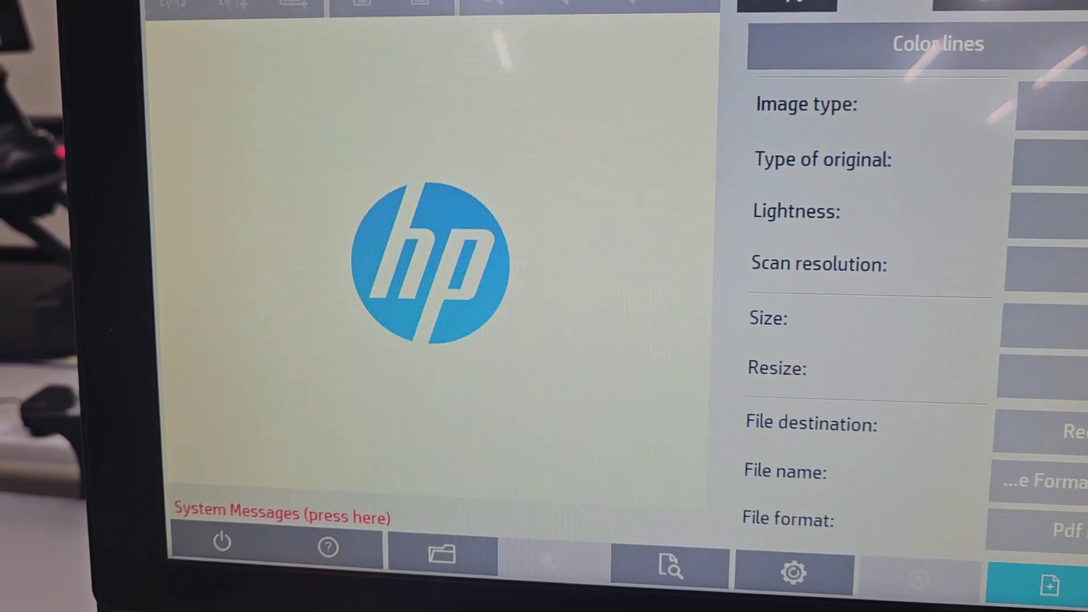
click(1037, 530)
click(901, 171)
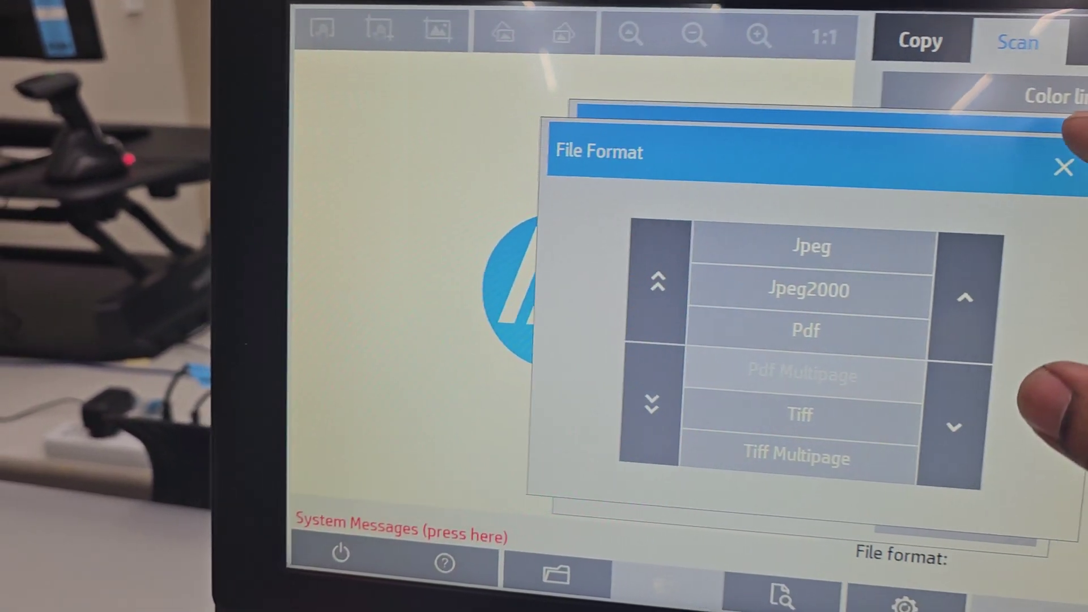
click(1063, 167)
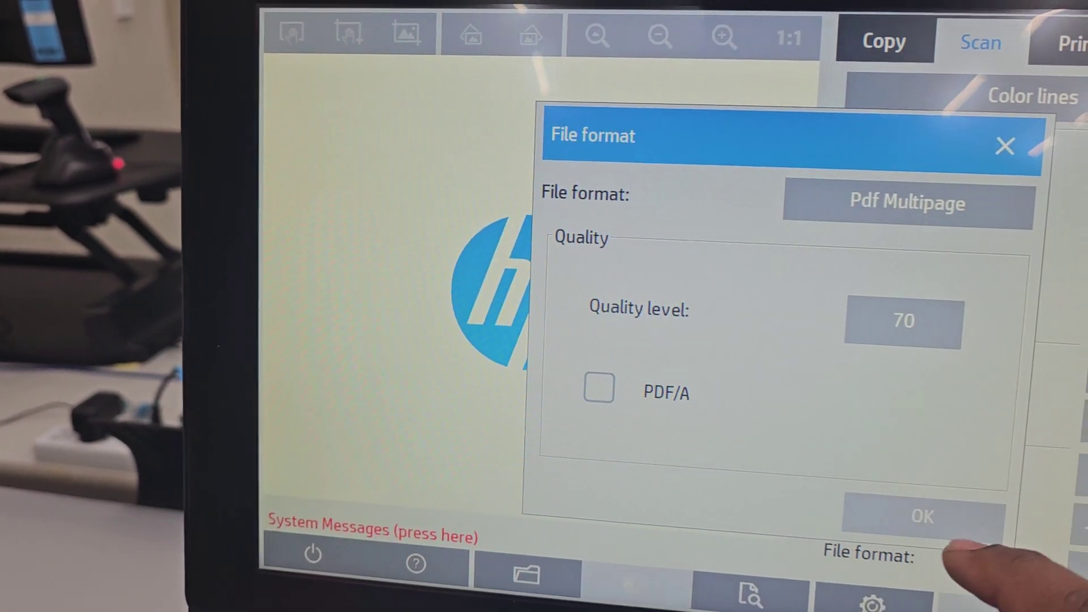
click(922, 517)
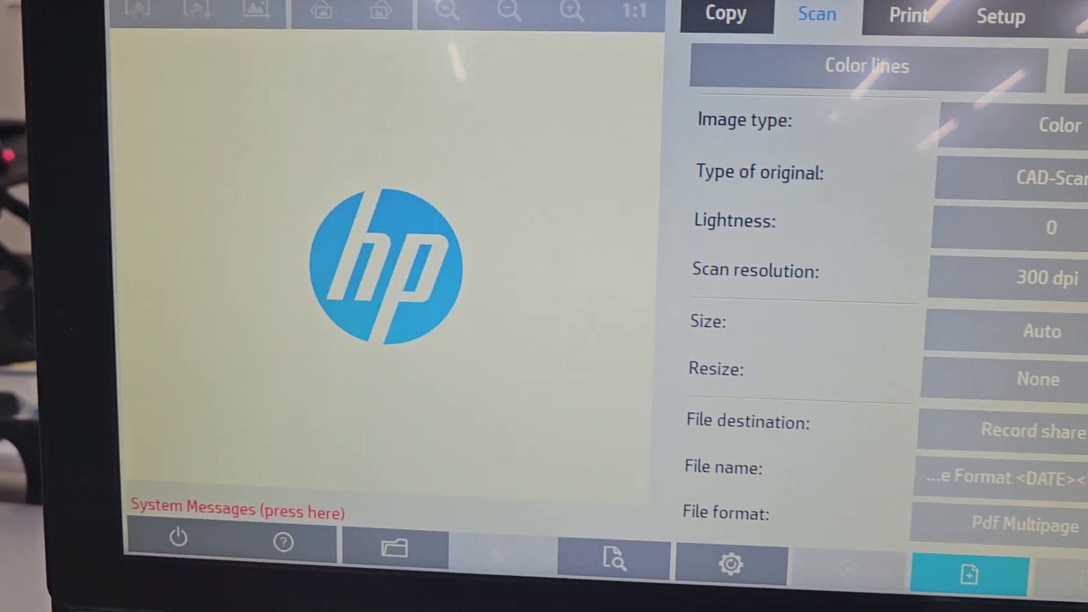